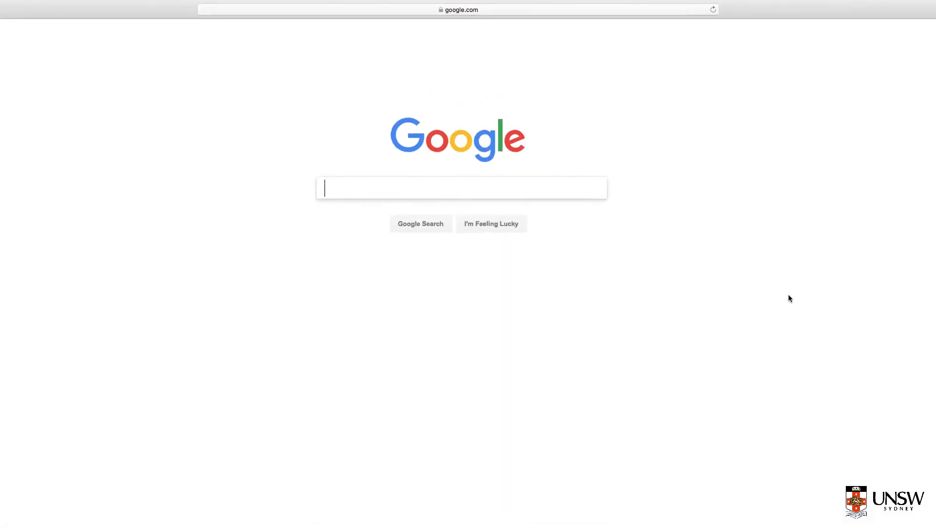
Step: Search Google for 'World3 model' and open the Insight Maker World3 model result
{"action": "type", "text": "World3 model"}
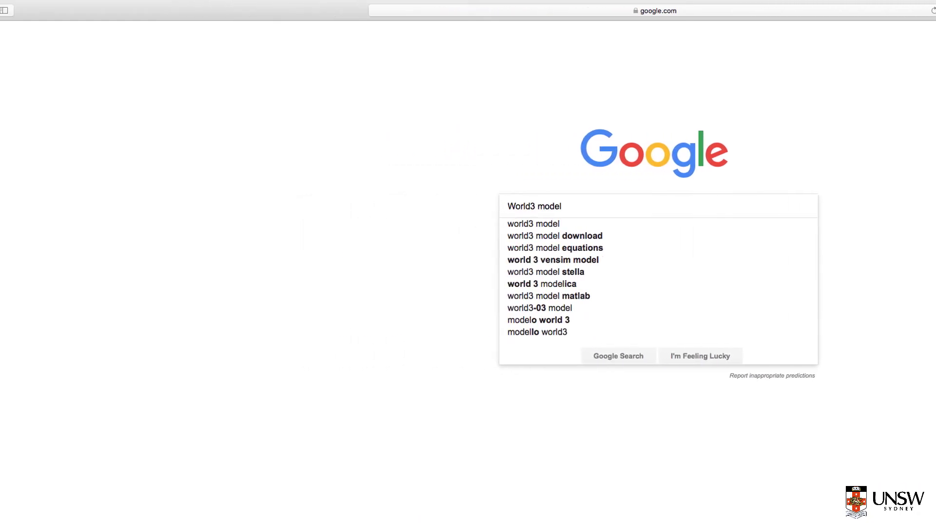
{"action": "key", "text": "Return"}
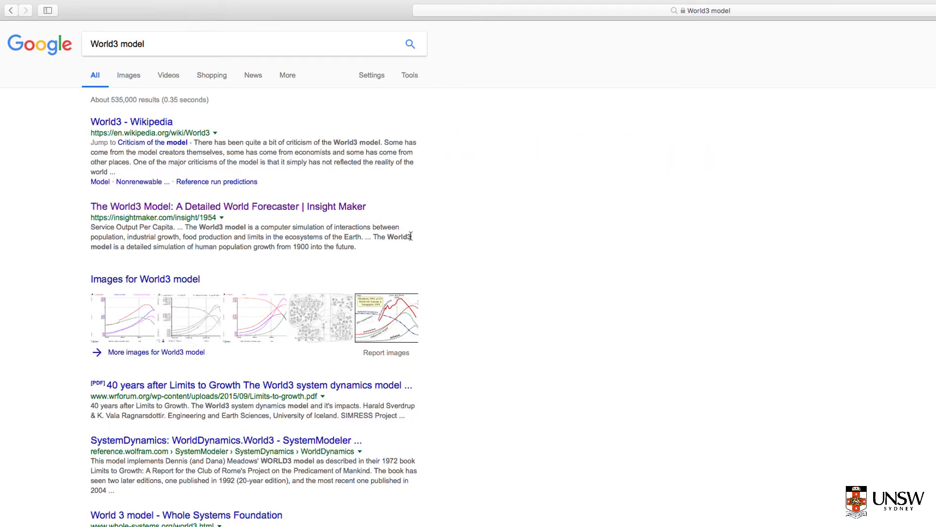
{"action": "left_click", "coordinate": [332, 209]}
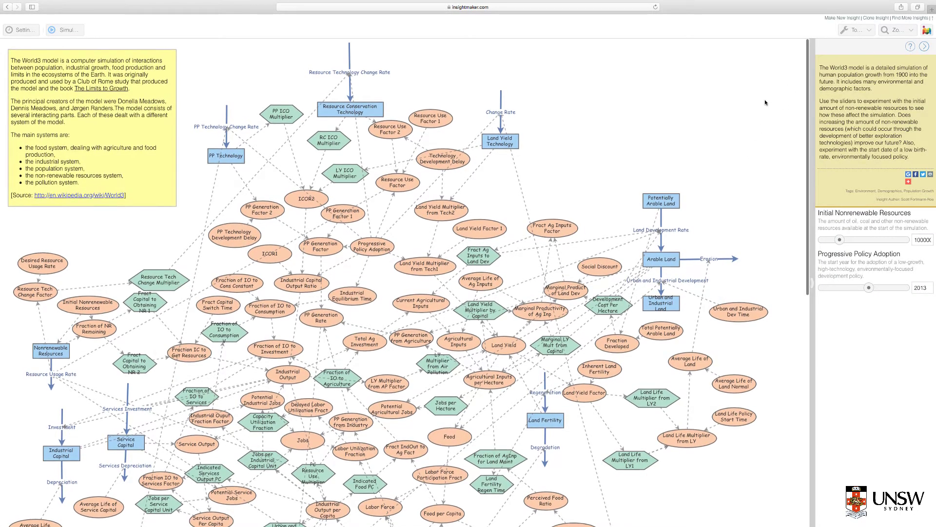
Step: Set the World3 diagram zoom to 100%, then switch to Fit Window to show the whole diagram
{"action": "scroll", "coordinate": [765, 103], "scroll_direction": "down", "scroll_amount": 3}
{"action": "scroll", "coordinate": [766, 103], "scroll_direction": "up", "scroll_amount": 3}
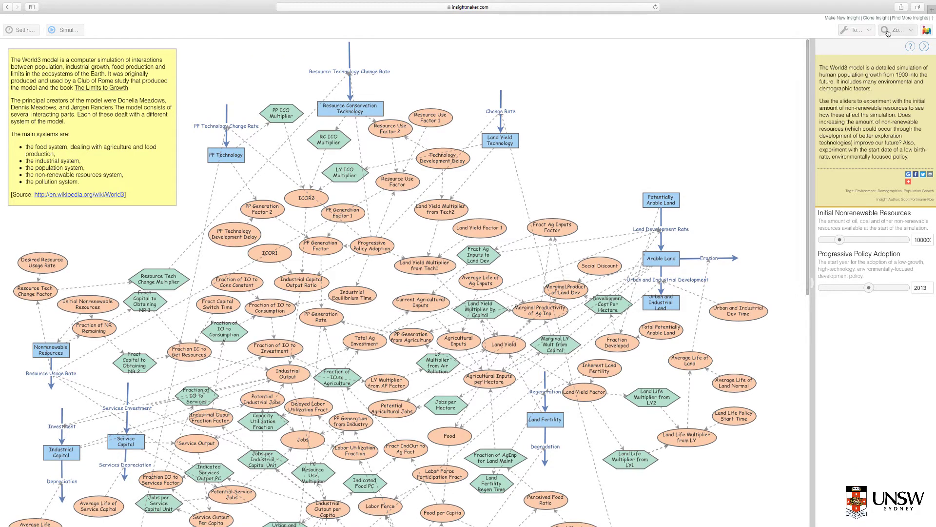
{"action": "left_click", "coordinate": [894, 31]}
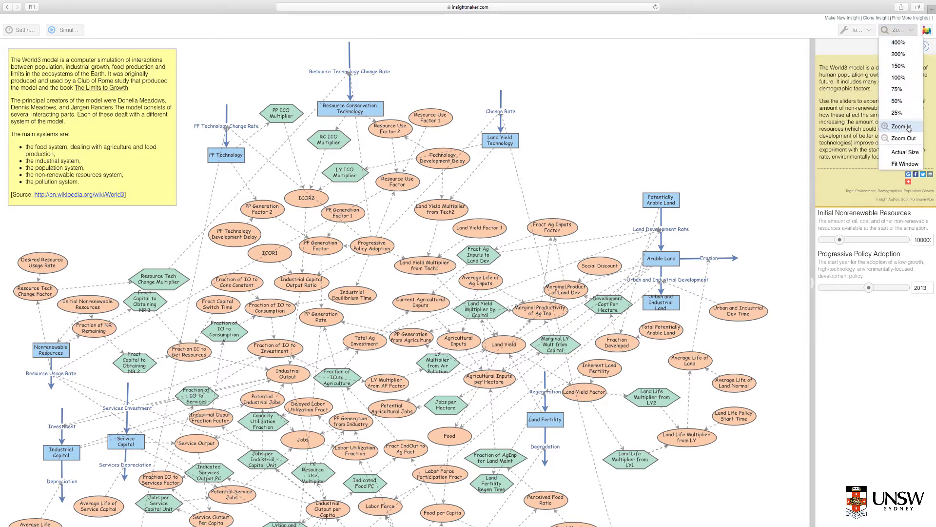
{"action": "left_click", "coordinate": [910, 76]}
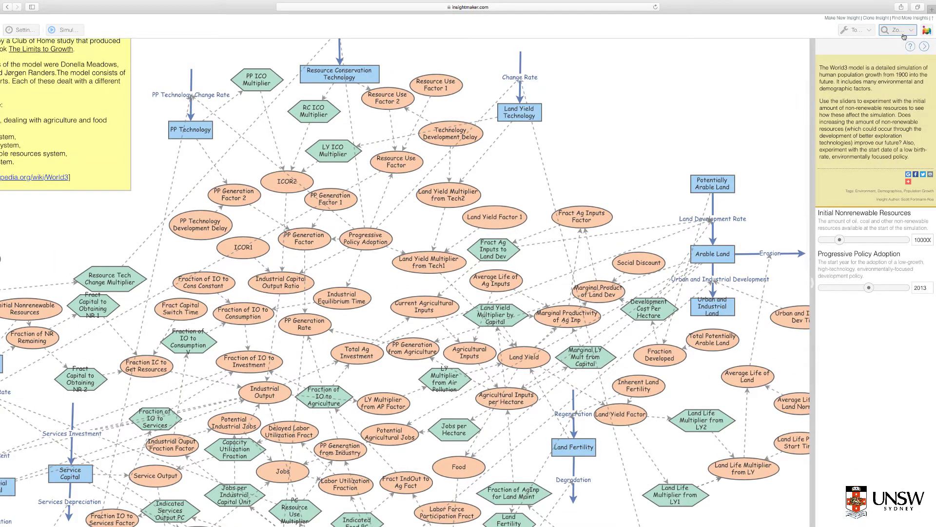
{"action": "left_click", "coordinate": [898, 31]}
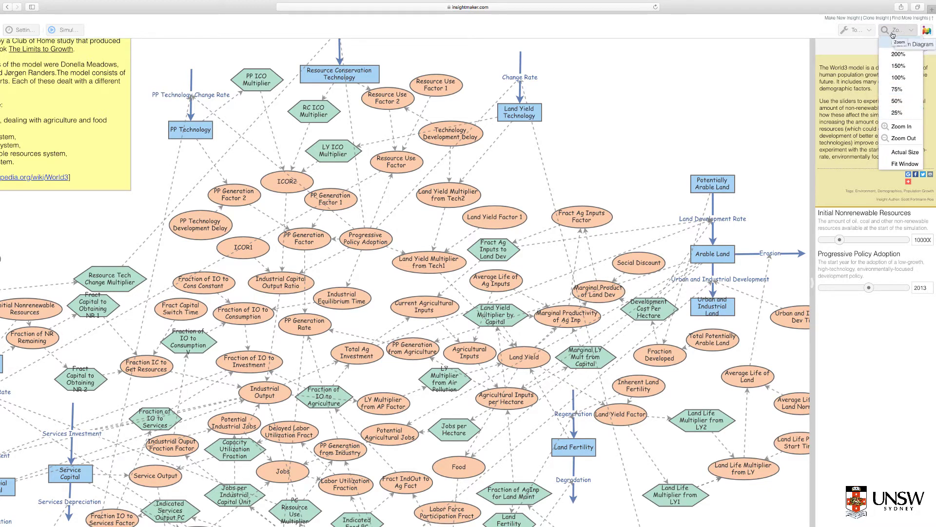
{"action": "left_click", "coordinate": [740, 80]}
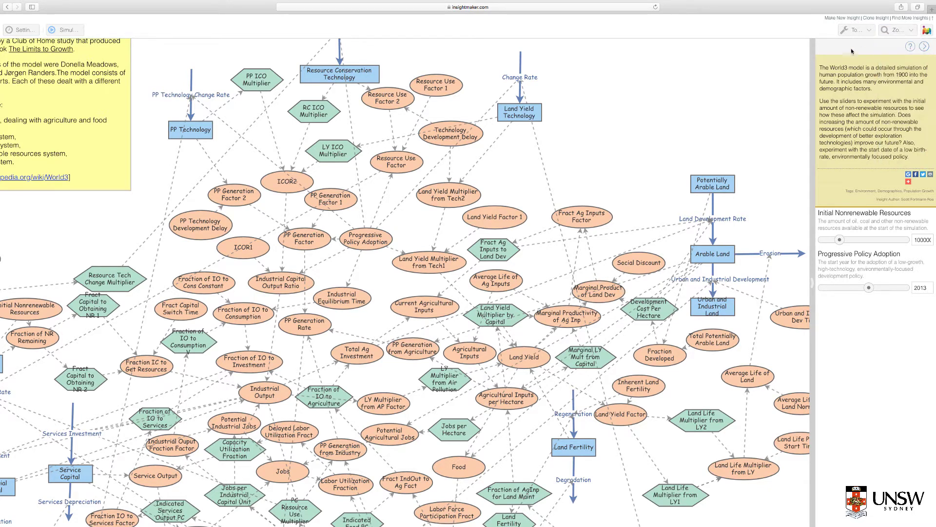
{"action": "left_click", "coordinate": [895, 29]}
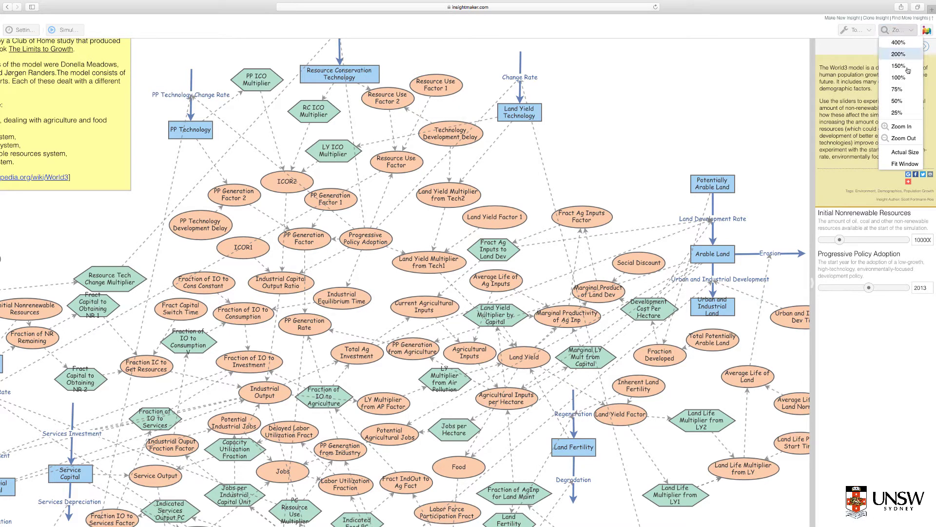
{"action": "left_click", "coordinate": [884, 163]}
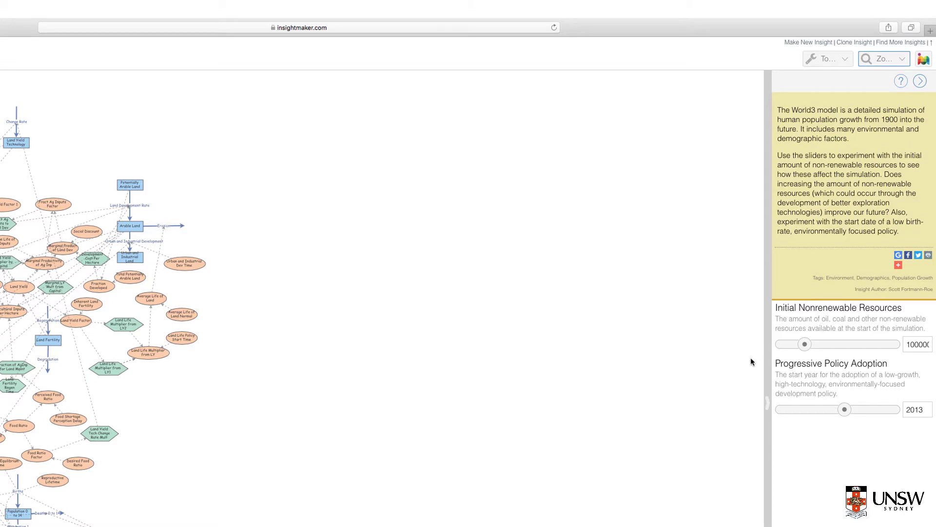
Step: Slide Initial Nonrenewable Resources up to 228699 and Progressive Policy Adoption down to 1959.5
{"action": "left_click_drag", "start_coordinate": [805, 344], "coordinate": [832, 345]}
{"action": "left_click_drag", "start_coordinate": [844, 410], "coordinate": [815, 410]}
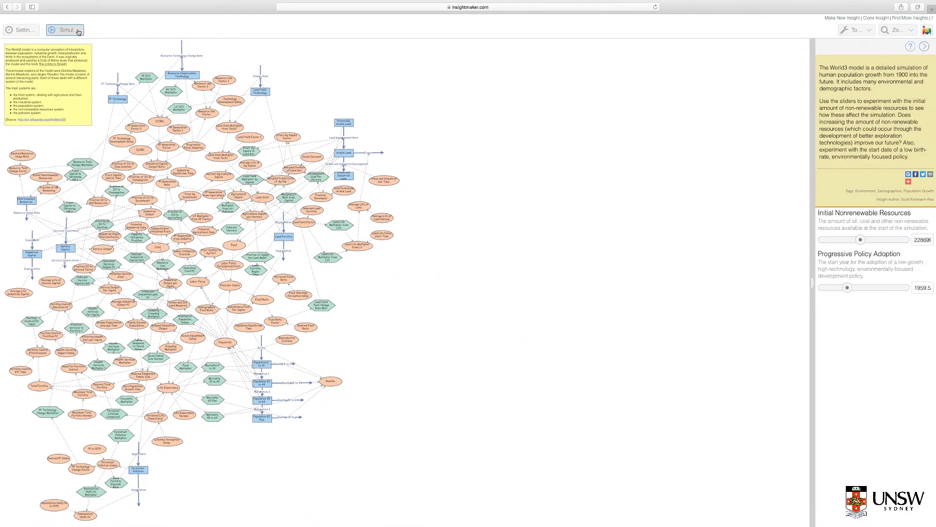
Step: Simulate the model and view the Demographics and Land Use charts, replaying results up to 2060
{"action": "left_click", "coordinate": [78, 32]}
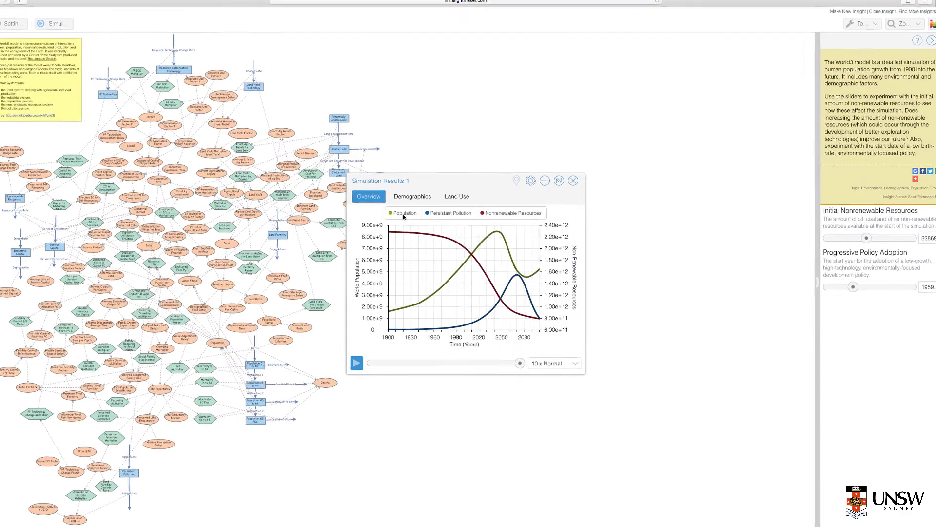
{"action": "mouse_move", "coordinate": [442, 292]}
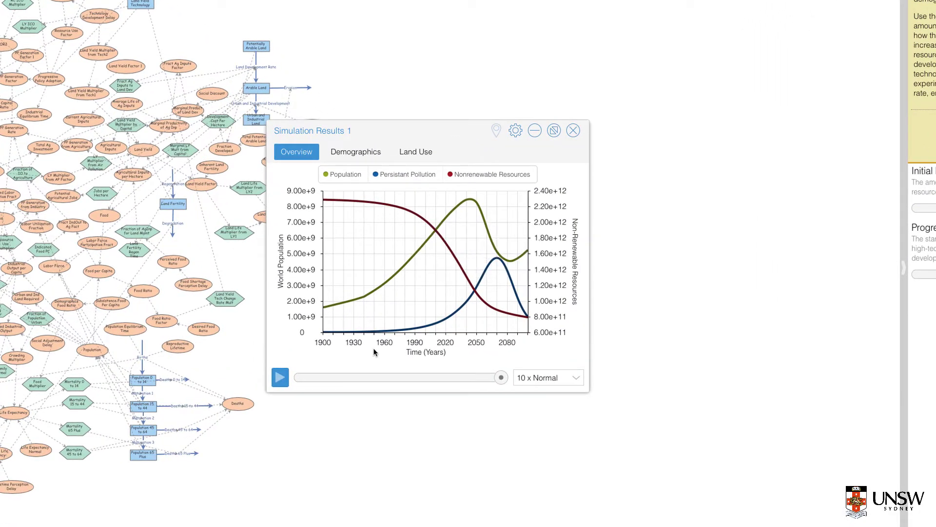
{"action": "mouse_move", "coordinate": [455, 311]}
{"action": "mouse_move", "coordinate": [324, 200]}
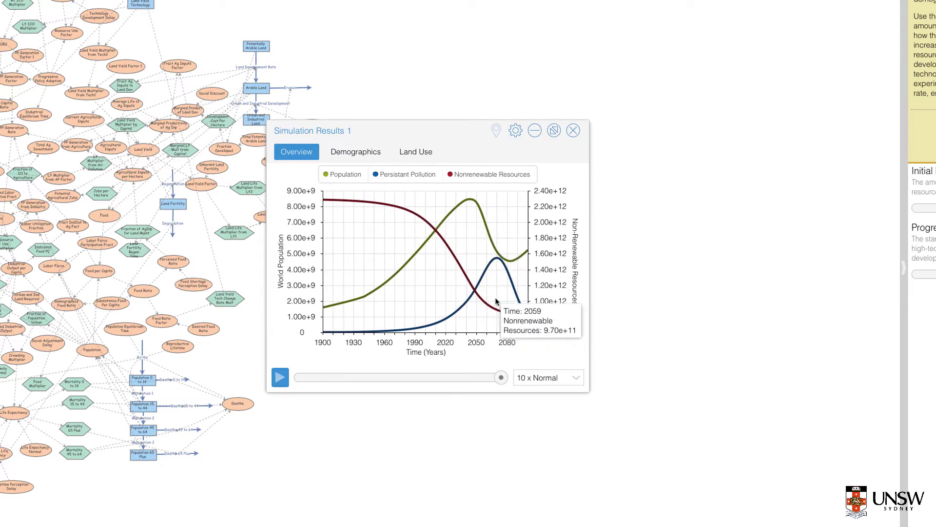
{"action": "left_click", "coordinate": [366, 159]}
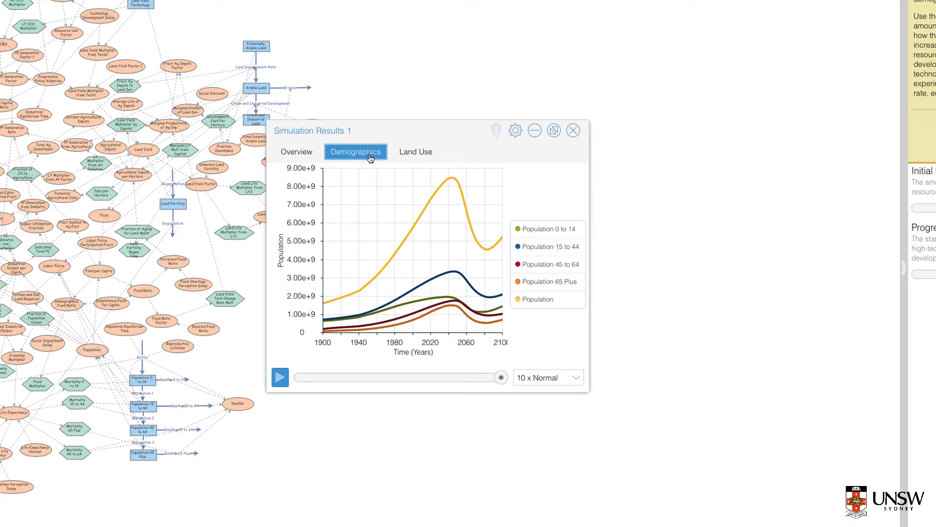
{"action": "left_click", "coordinate": [412, 153]}
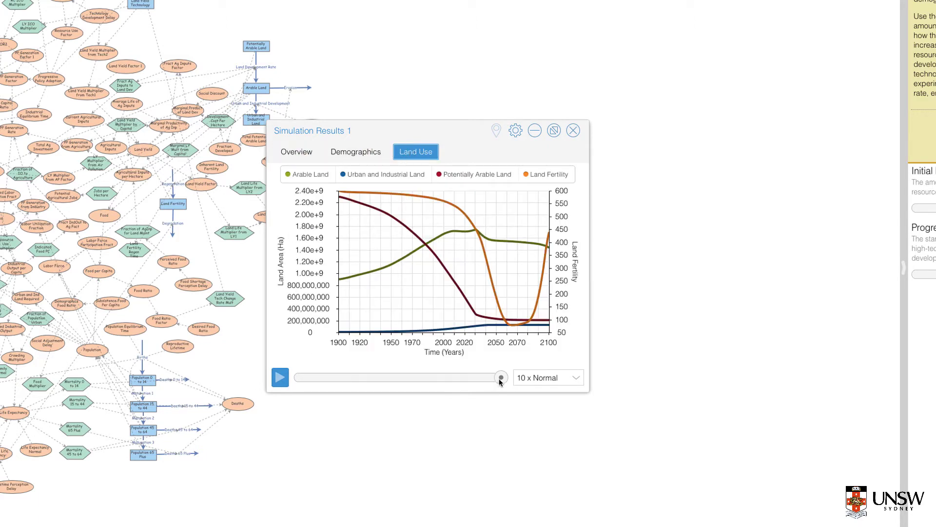
{"action": "mouse_move", "coordinate": [499, 379]}
{"action": "left_mouse_down"}
{"action": "mouse_move", "coordinate": [349, 380]}
{"action": "mouse_move", "coordinate": [515, 375]}
{"action": "left_mouse_up"}
Step: Maximize Simulation Results 1, view Demographics then Overview, and restore it to a floating window
{"action": "left_click", "coordinate": [557, 161]}
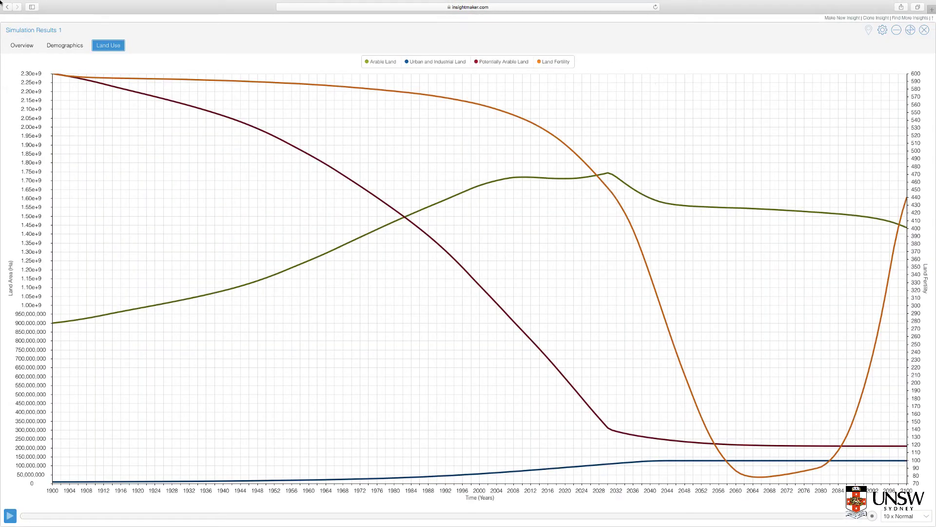
{"action": "left_click", "coordinate": [72, 45]}
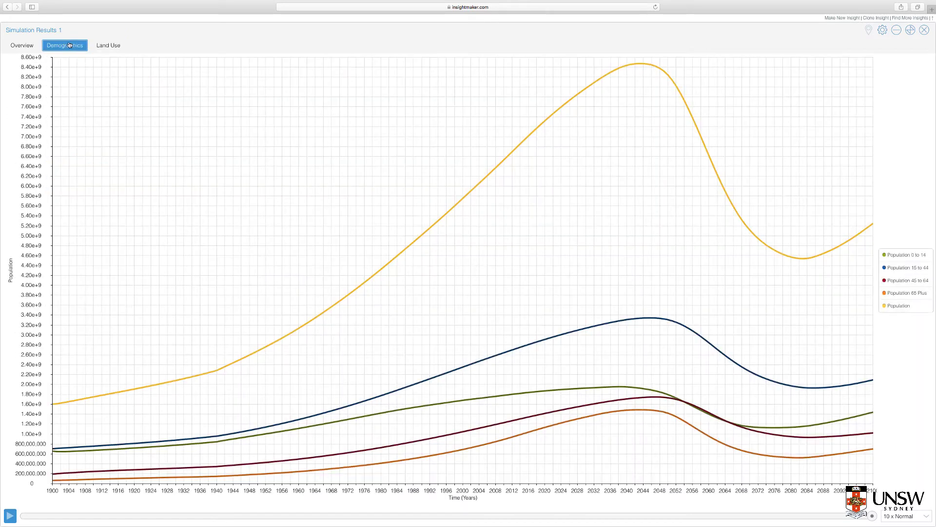
{"action": "left_click", "coordinate": [32, 47]}
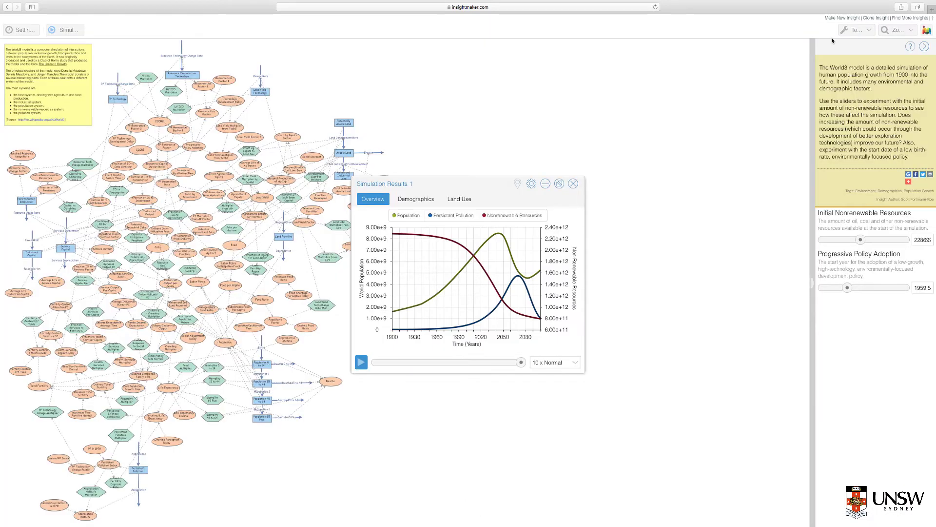
{"action": "left_click", "coordinate": [910, 30]}
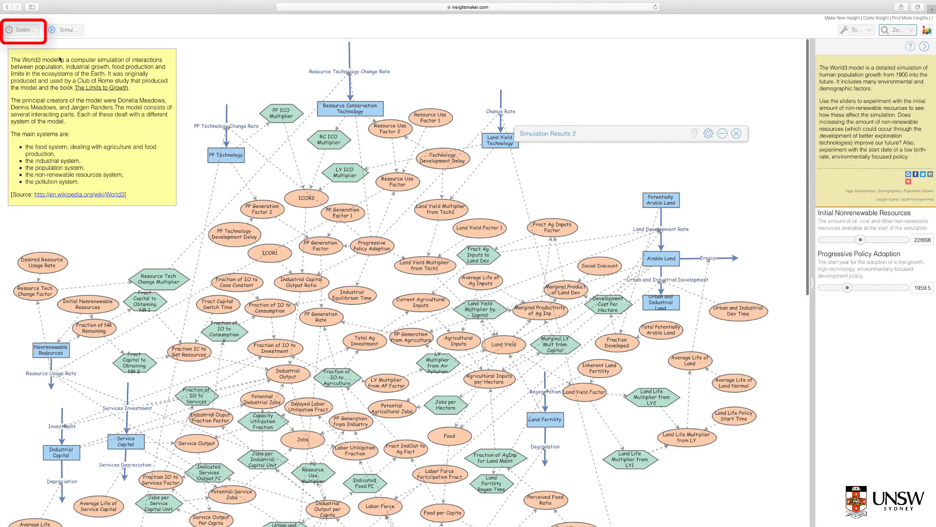
Step: In Simulation Time Settings, bring the start year to 1910 and shorten the simulation length
{"action": "left_click", "coordinate": [29, 31]}
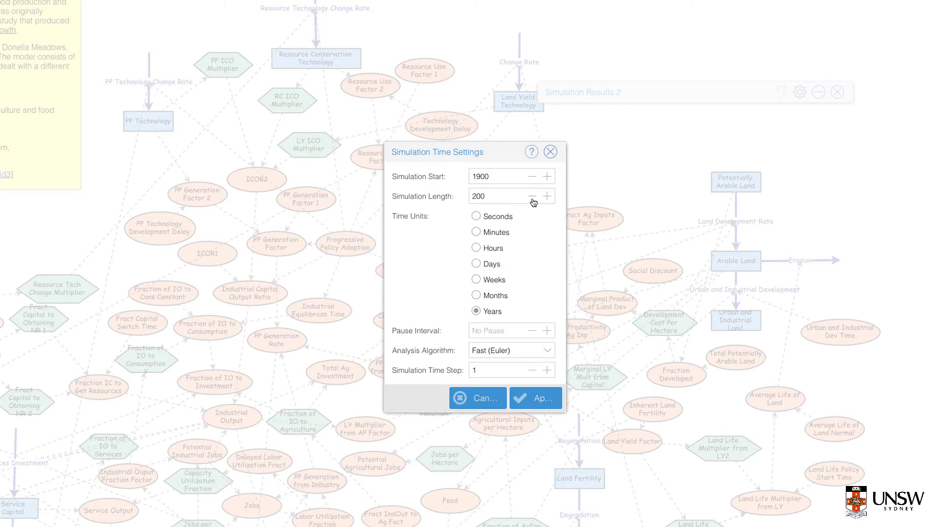
{"action": "left_click", "coordinate": [547, 176]}
{"action": "left_click", "coordinate": [547, 176]}
{"action": "left_click", "coordinate": [547, 177]}
{"action": "left_click", "coordinate": [547, 177]}
{"action": "left_click", "coordinate": [548, 177]}
{"action": "left_click", "coordinate": [532, 196]}
{"action": "left_click", "coordinate": [533, 197]}
Step: Try months then years for time units, and RK4 then Fast (Euler) for the algorithm
{"action": "left_click", "coordinate": [502, 295]}
{"action": "left_click", "coordinate": [487, 313]}
{"action": "left_click", "coordinate": [517, 331]}
{"action": "left_click", "coordinate": [510, 350]}
{"action": "left_click", "coordinate": [546, 352]}
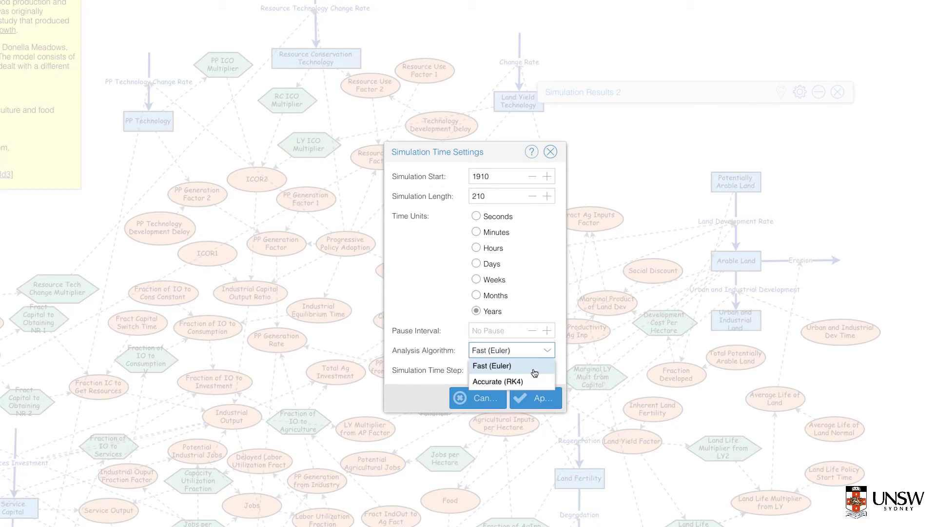
{"action": "left_click", "coordinate": [527, 380]}
{"action": "left_click", "coordinate": [546, 358]}
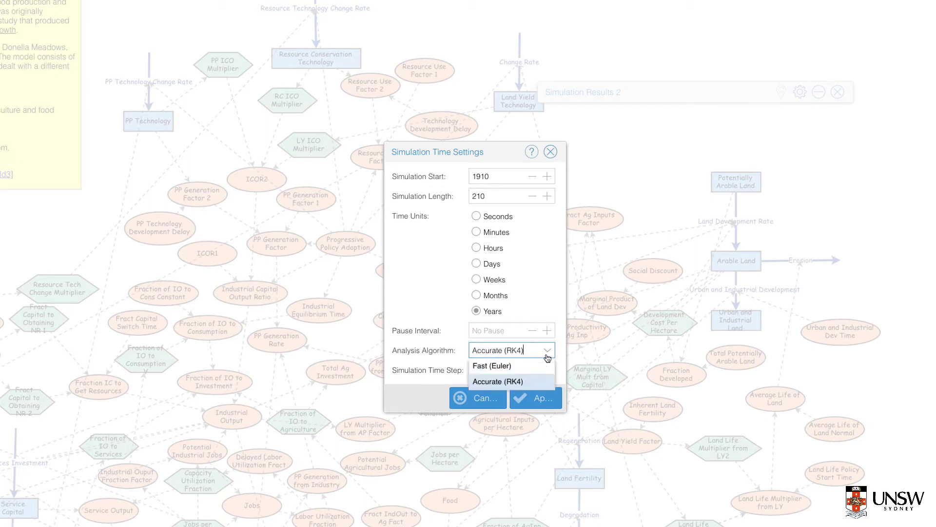
{"action": "left_click", "coordinate": [535, 367]}
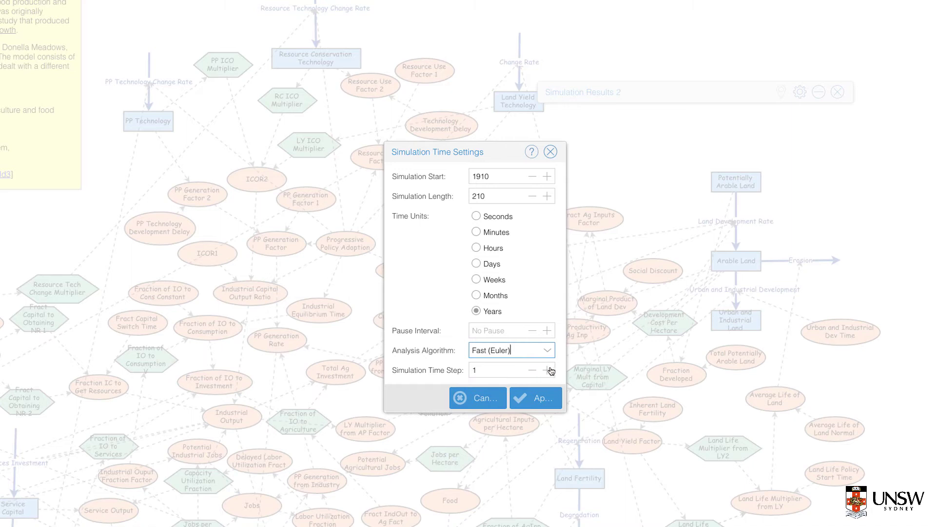
Step: Return the time step to 1 and cancel the time settings without saving
{"action": "left_click", "coordinate": [548, 370]}
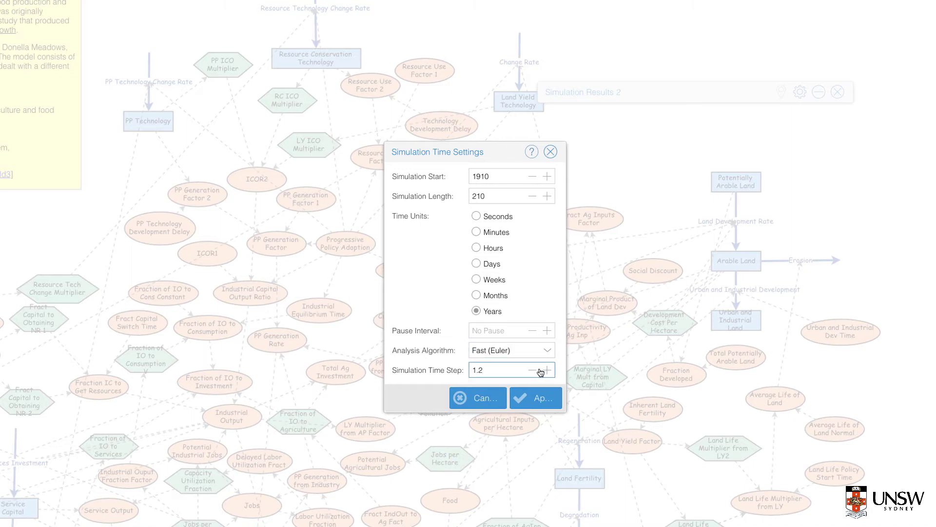
{"action": "double_click", "coordinate": [535, 370]}
{"action": "left_click", "coordinate": [548, 308]}
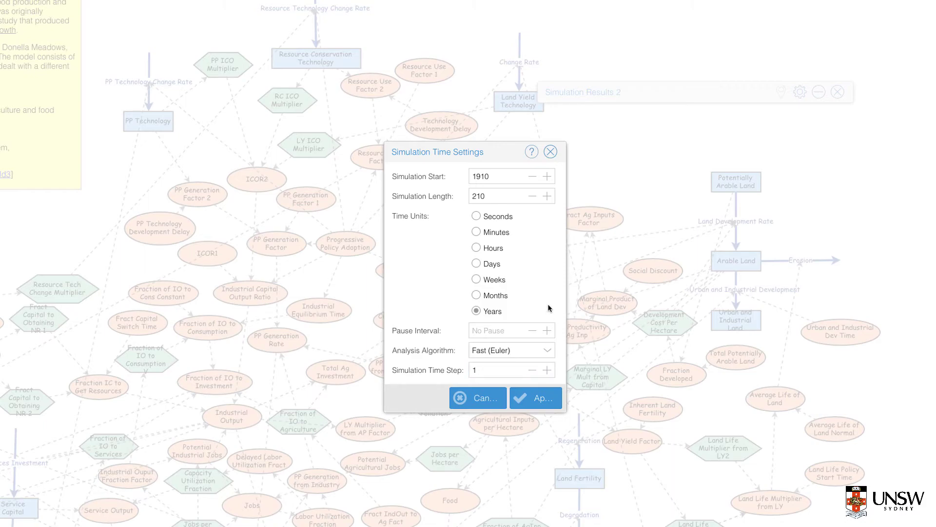
{"action": "left_click", "coordinate": [507, 404]}
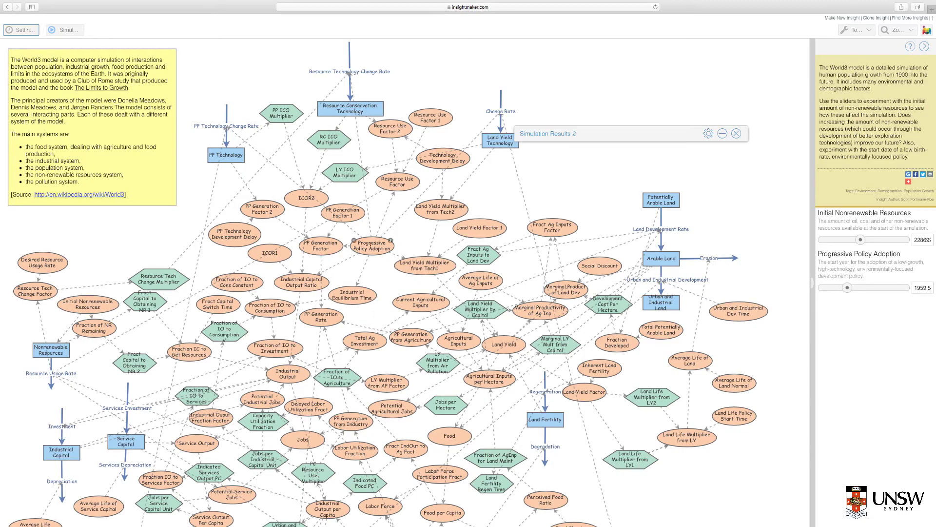
Step: Open the Variable Equation dialog of the Progressive Policy Adoption node, reading 1959.5
{"action": "left_click", "coordinate": [376, 242]}
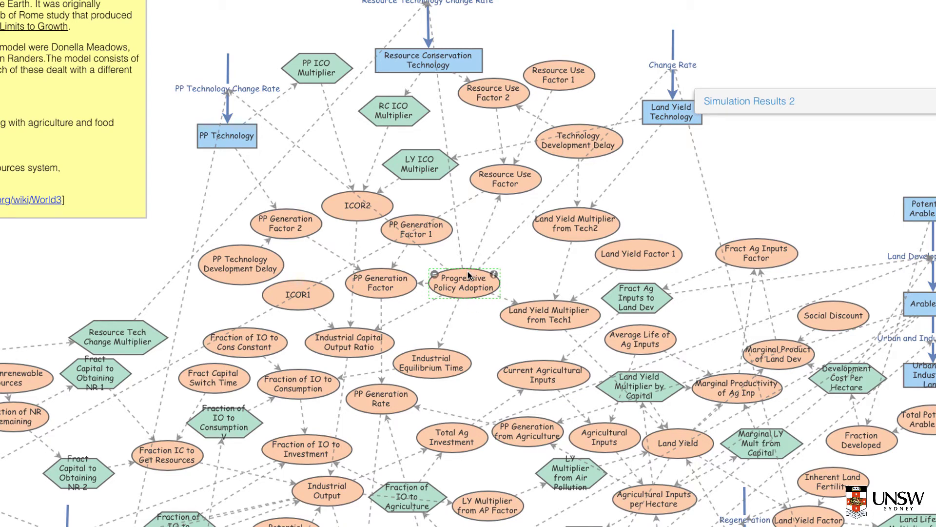
{"action": "left_click", "coordinate": [435, 278]}
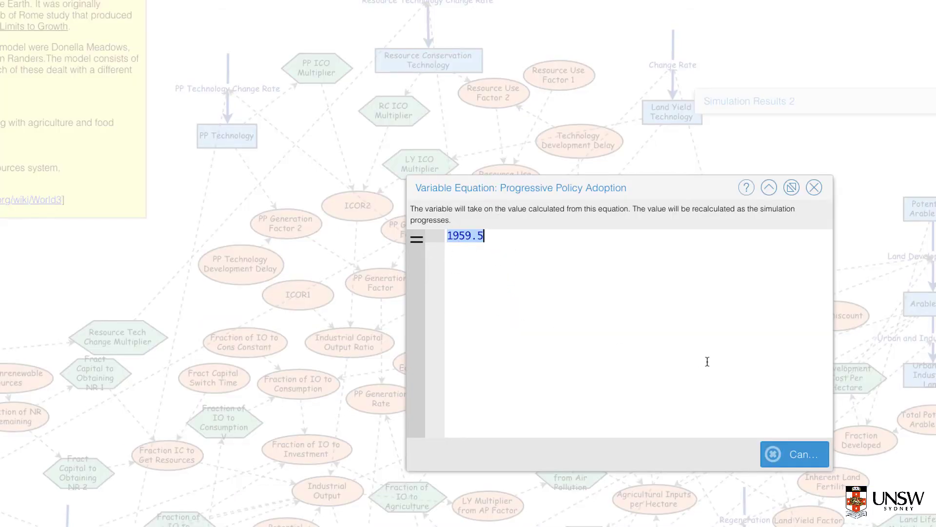
Step: Close the equation and check the initial value of Population 0 to 14
{"action": "left_click", "coordinate": [814, 187]}
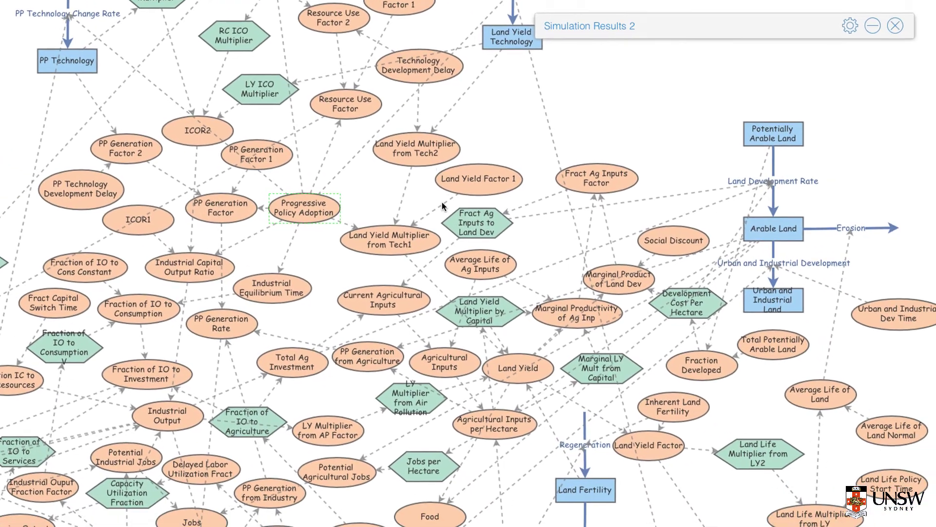
{"action": "scroll", "coordinate": [390, 217], "scroll_direction": "down", "scroll_amount": 20}
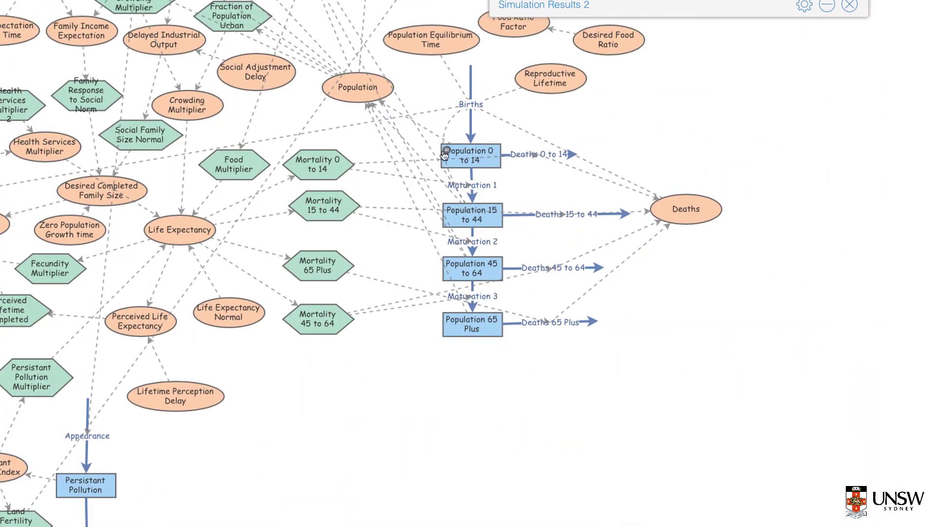
{"action": "double_click", "coordinate": [447, 154]}
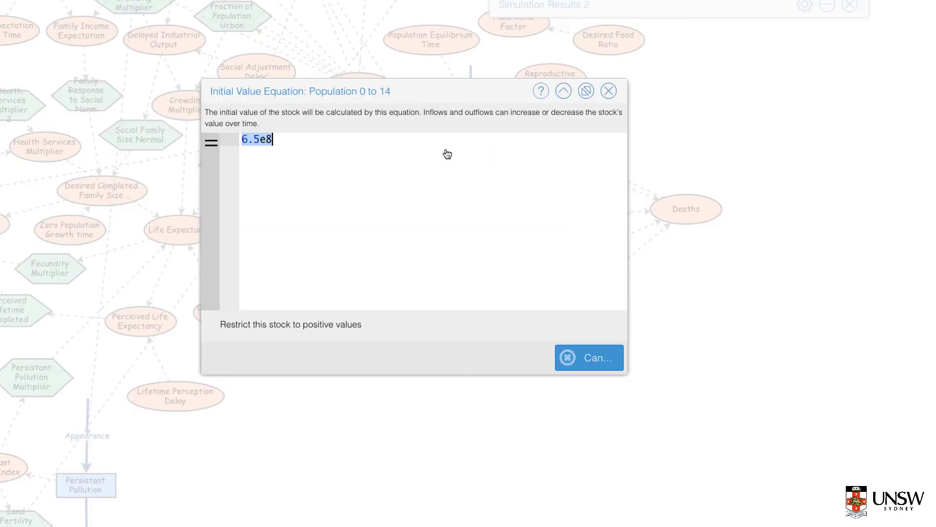
{"action": "left_click", "coordinate": [609, 91]}
Step: Open the Mortality 15 to 44 life-expectancy lookup and move its window aside
{"action": "left_click", "coordinate": [330, 207]}
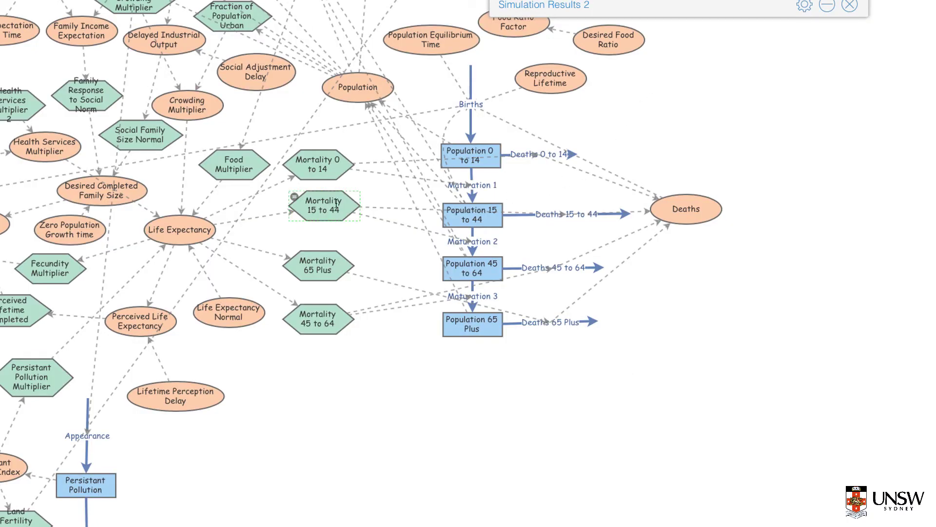
{"action": "double_click", "coordinate": [297, 203]}
{"action": "scroll", "coordinate": [444, 272], "scroll_direction": "down", "scroll_amount": 3}
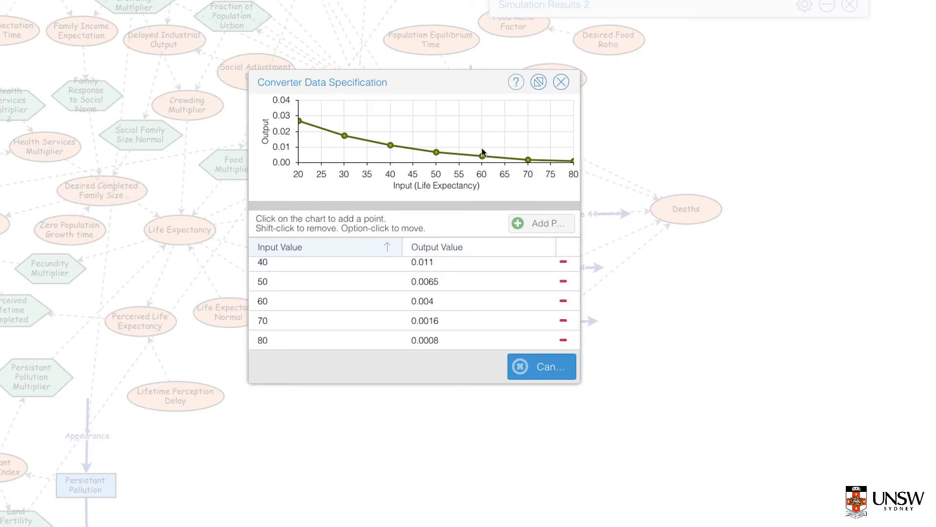
{"action": "left_click_drag", "start_coordinate": [438, 83], "coordinate": [614, 107]}
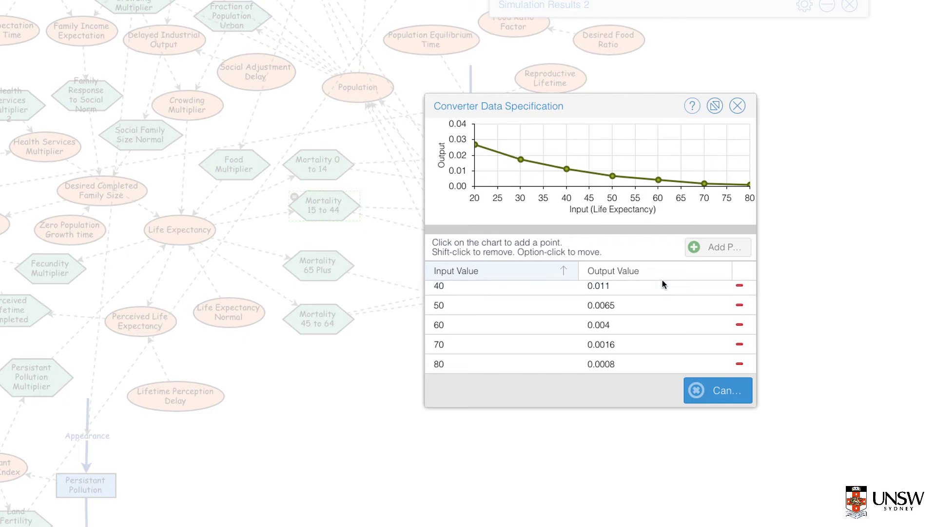
{"action": "scroll", "coordinate": [681, 305], "scroll_direction": "up", "scroll_amount": 3}
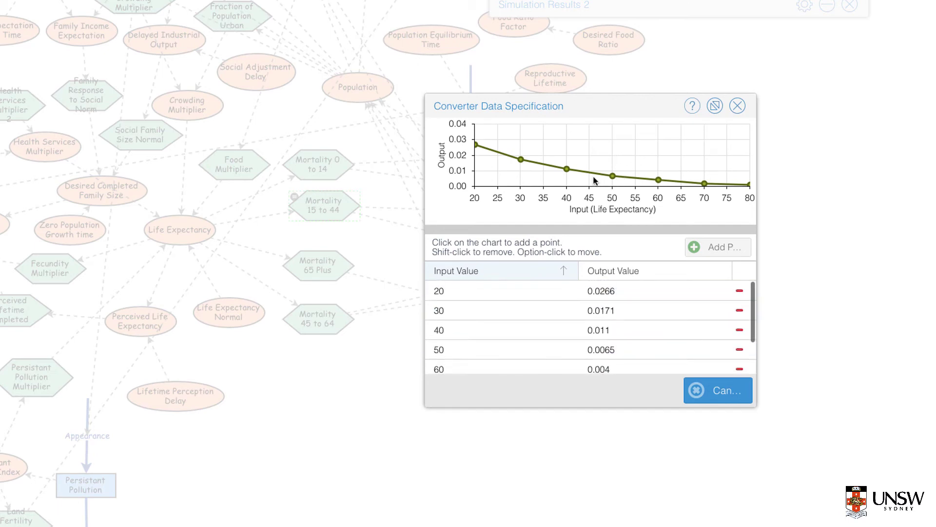
Step: Close the mortality lookup, check the Crowding Multiplier equation, and scroll back to the model top
{"action": "left_click", "coordinate": [738, 107]}
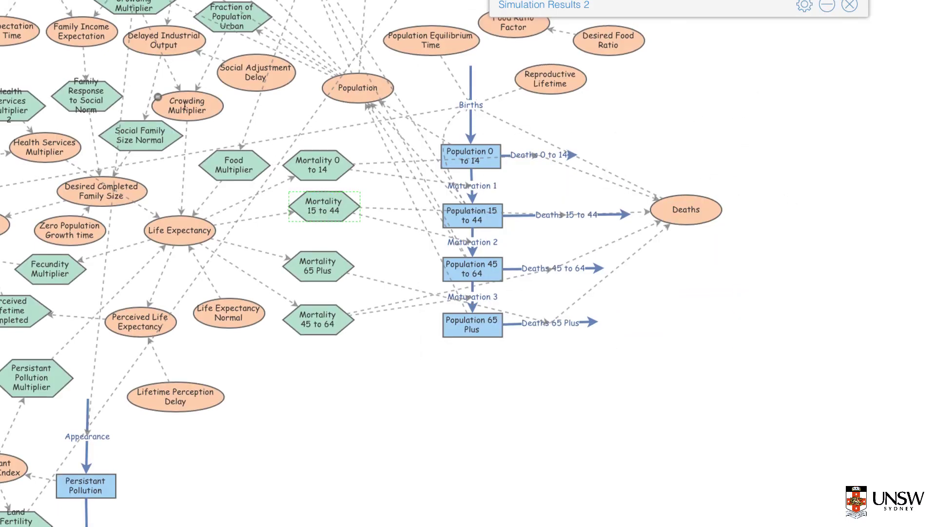
{"action": "left_click", "coordinate": [158, 97]}
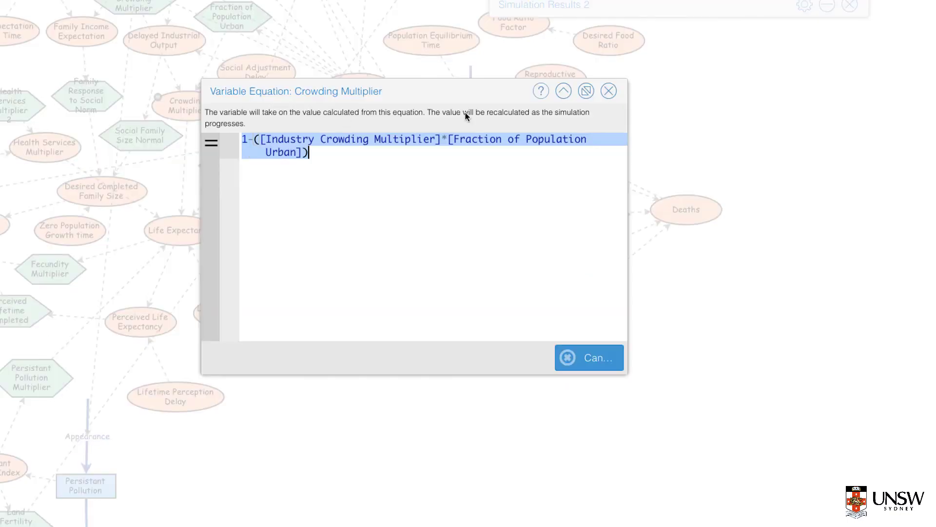
{"action": "left_click", "coordinate": [607, 91]}
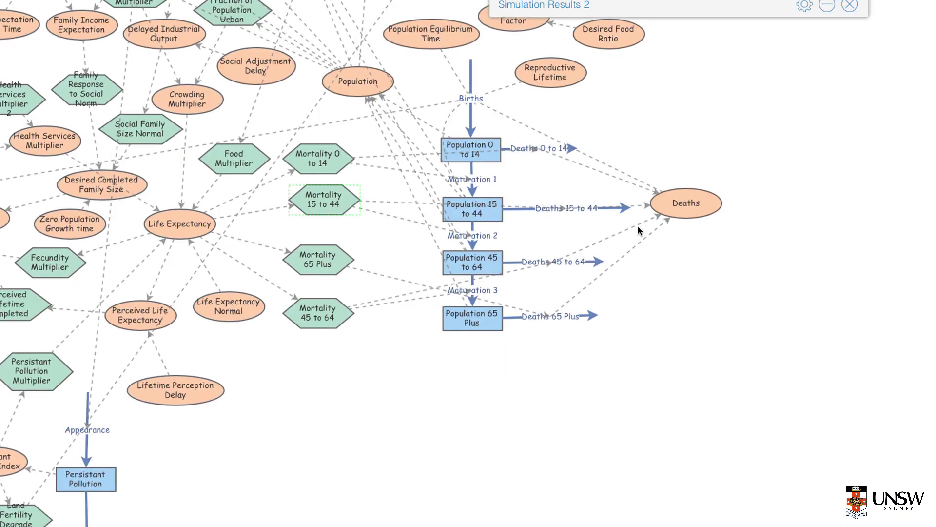
{"action": "scroll", "coordinate": [638, 227], "scroll_direction": "up", "scroll_amount": 5}
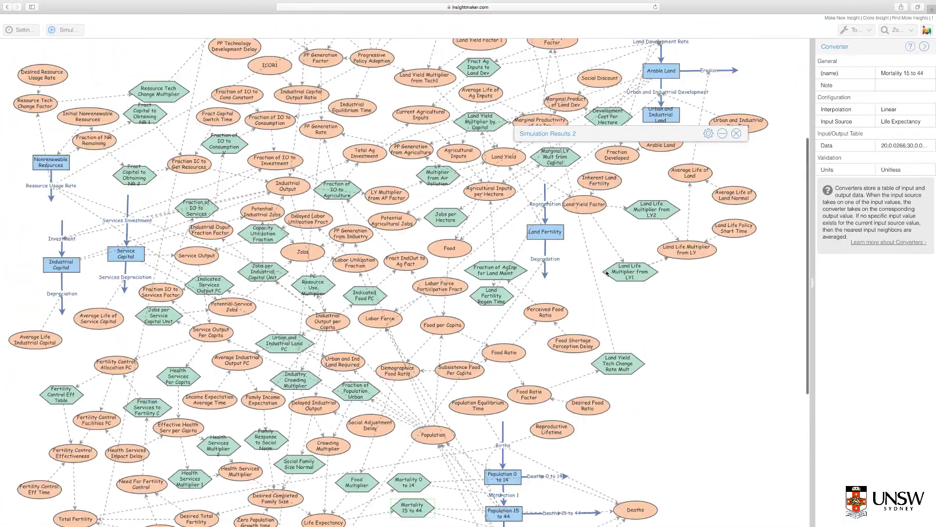
{"action": "scroll", "coordinate": [607, 273], "scroll_direction": "up", "scroll_amount": 3}
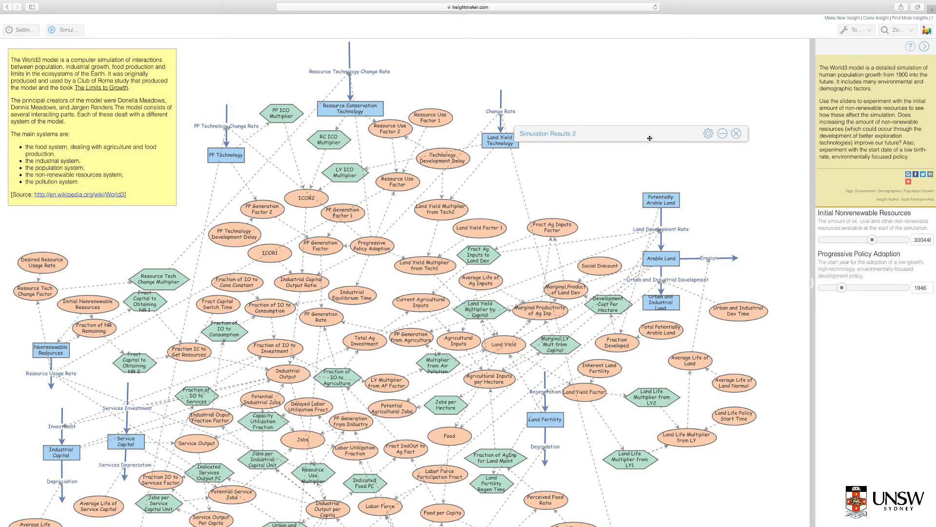
Step: Rerun the model to Results 3 Land Use and place expanded Simulation Results 2 beside it
{"action": "left_click_drag", "start_coordinate": [650, 138], "coordinate": [683, 69]}
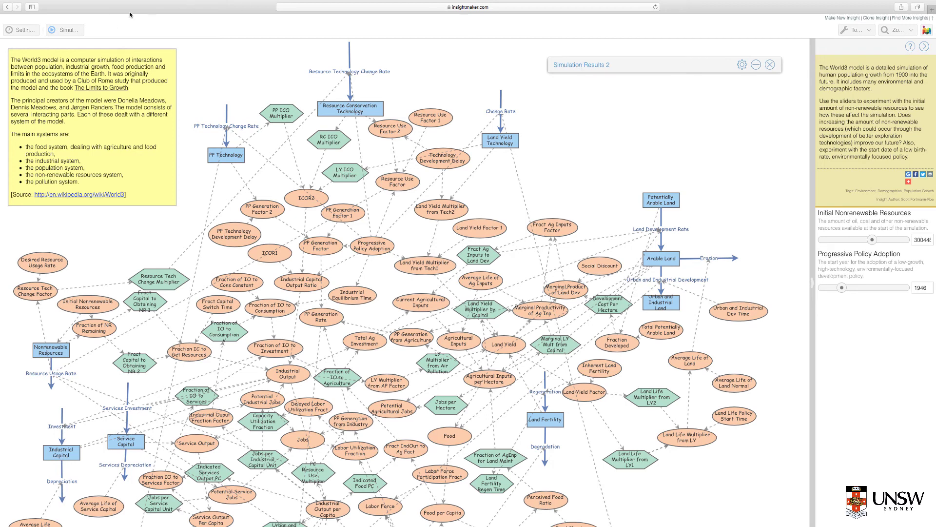
{"action": "left_click", "coordinate": [68, 31]}
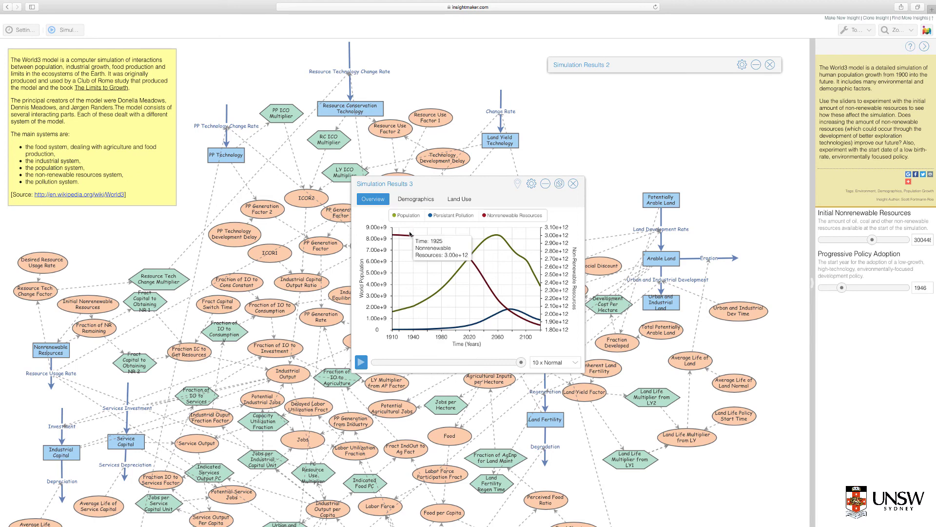
{"action": "left_click", "coordinate": [407, 199]}
{"action": "left_click", "coordinate": [448, 199]}
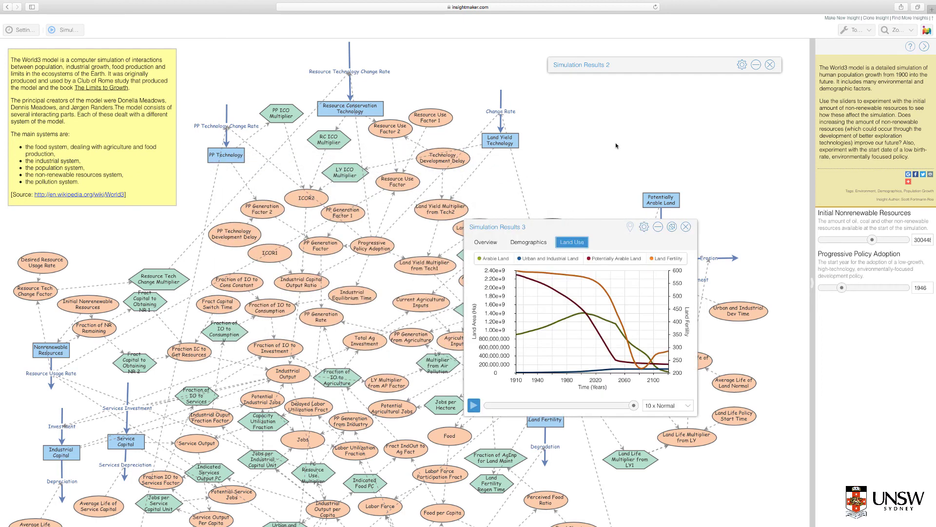
{"action": "left_click_drag", "start_coordinate": [662, 68], "coordinate": [271, 201]}
{"action": "left_click", "coordinate": [367, 200]}
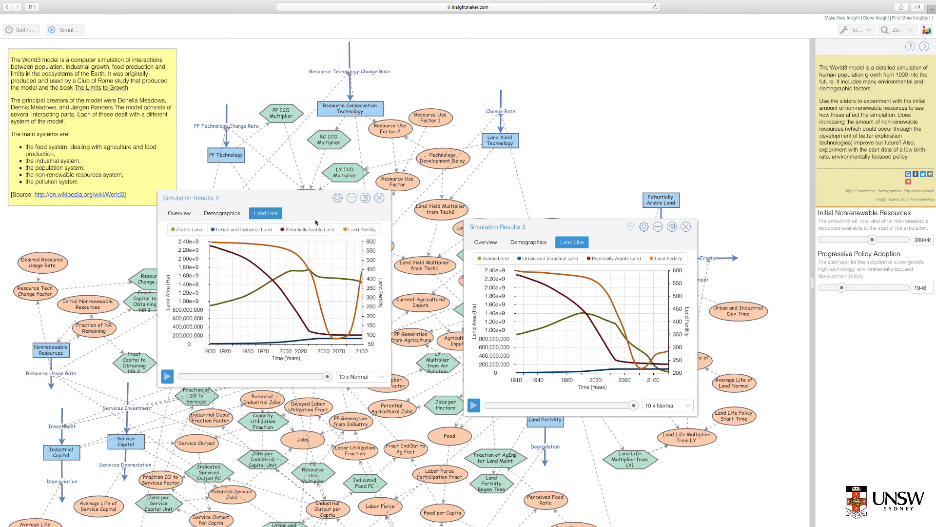
Step: Nudge Simulation Results 2 beside Simulation Results 3, checking both titles without renaming them
{"action": "left_click_drag", "start_coordinate": [313, 202], "coordinate": [337, 228]}
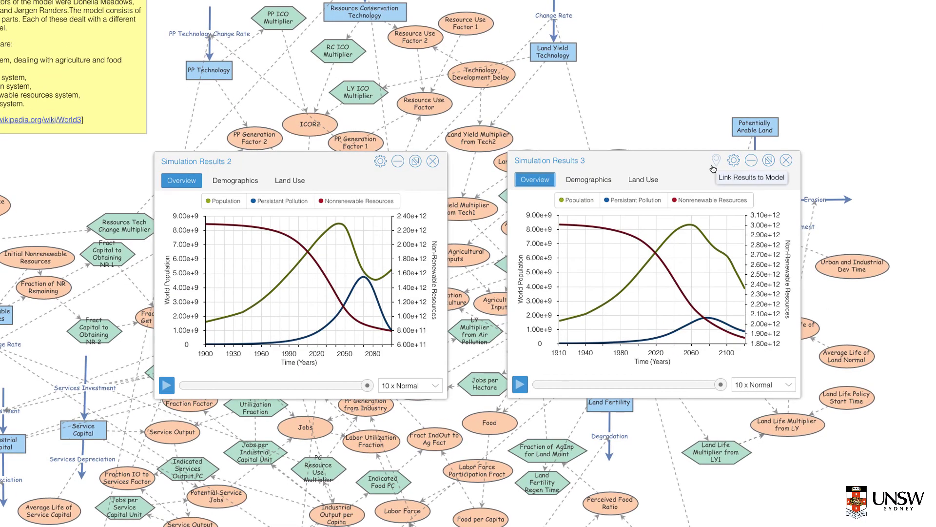
{"action": "left_click", "coordinate": [644, 231]}
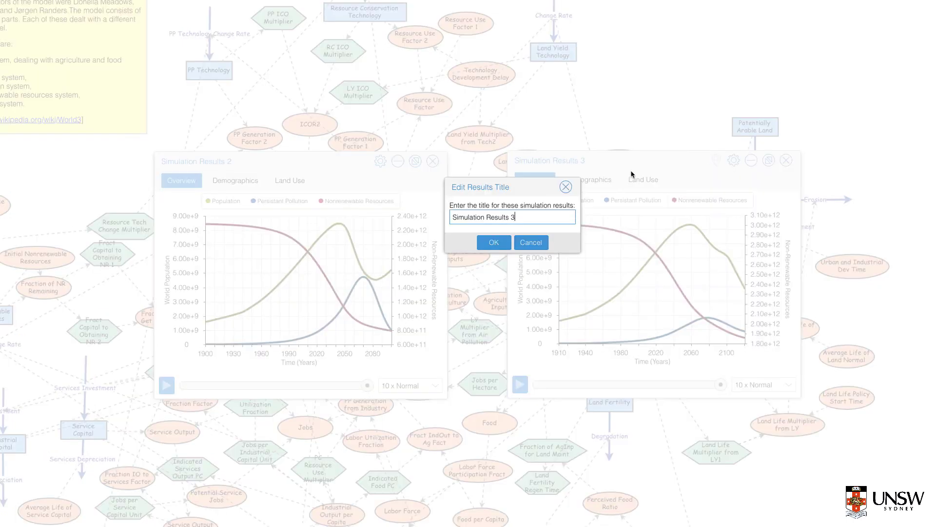
{"action": "left_click", "coordinate": [566, 188]}
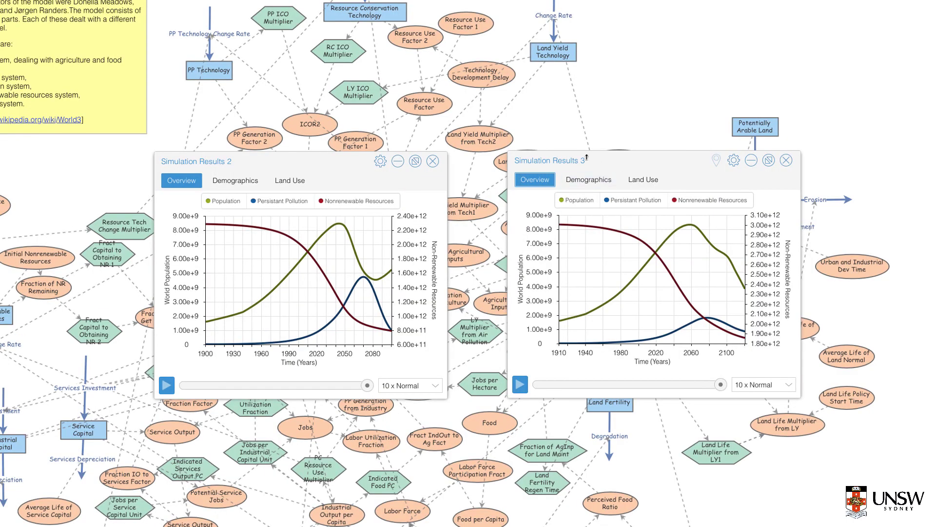
{"action": "left_click", "coordinate": [381, 162]}
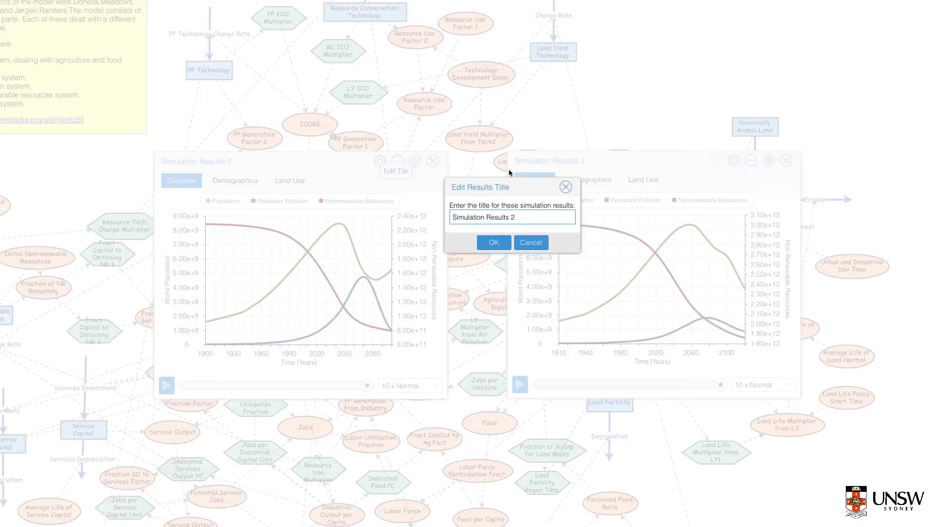
{"action": "left_click", "coordinate": [566, 187]}
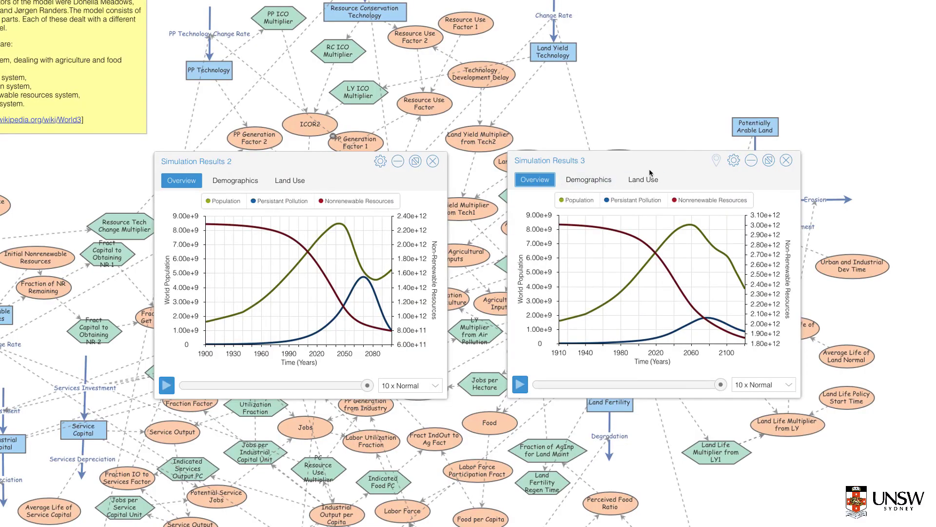